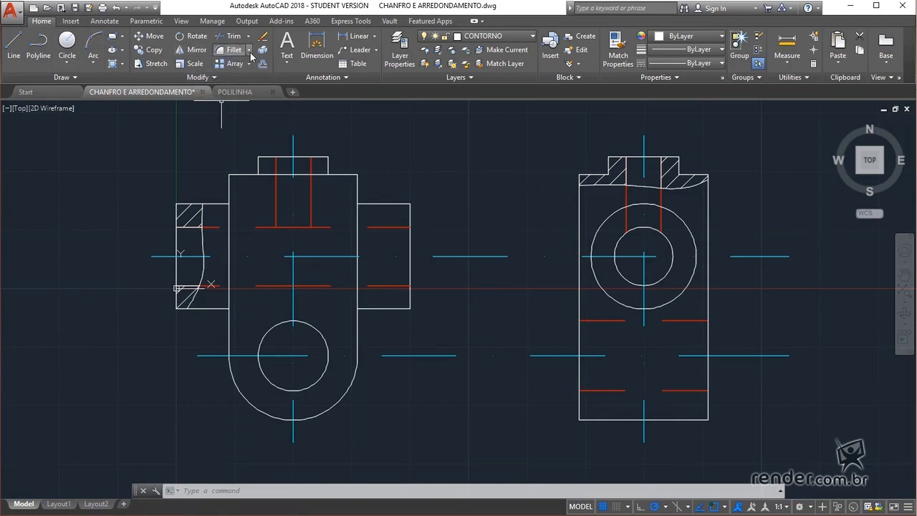
# Start Chamfer from the Fillet dropdown and set both chamfer distances to 1.
pyautogui.click(250, 51)
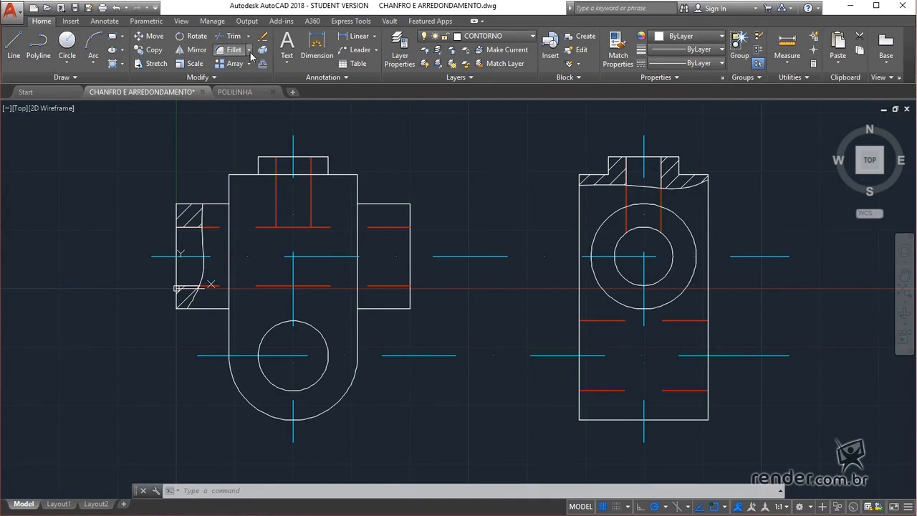
pyautogui.click(251, 98)
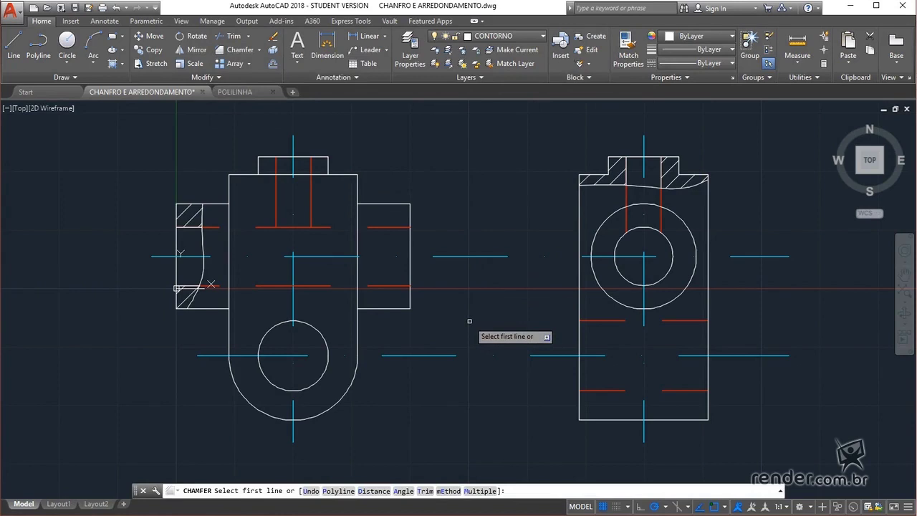
pyautogui.write('D')
pyautogui.press('Return')
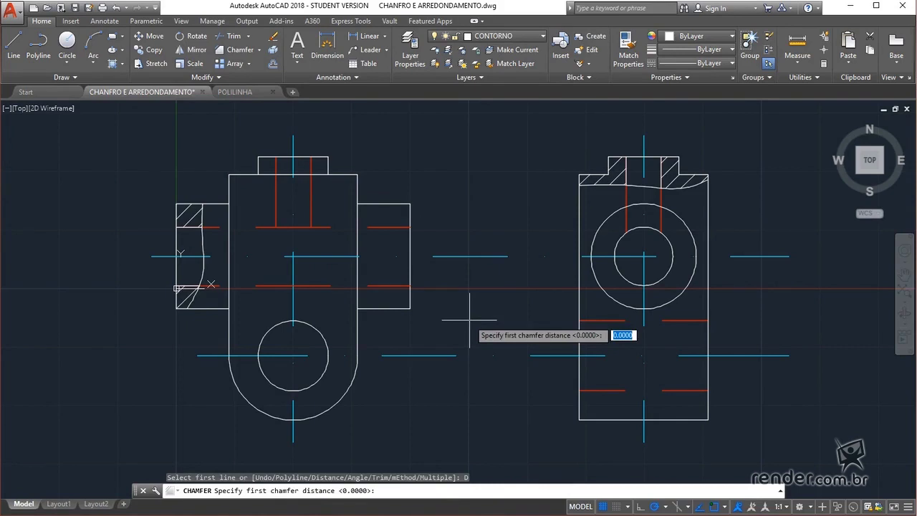
pyautogui.write('1')
pyautogui.press('Return')
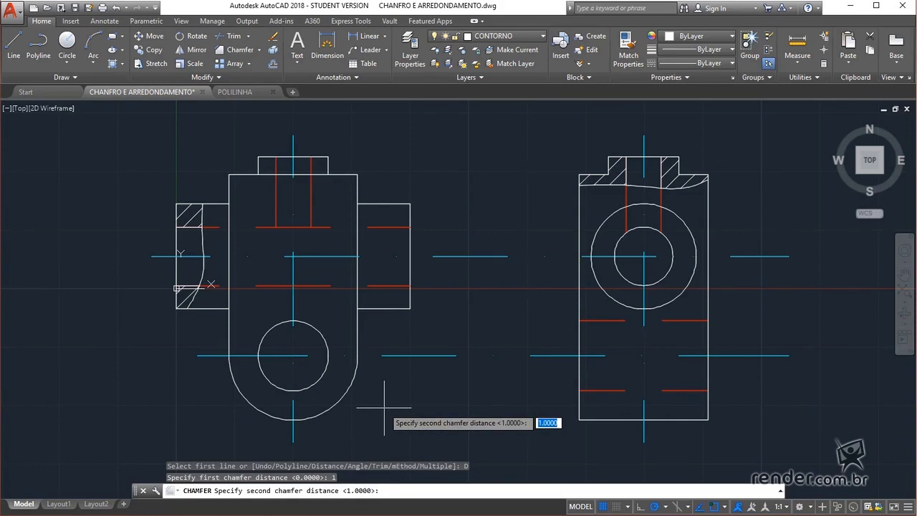
pyautogui.press('Return')
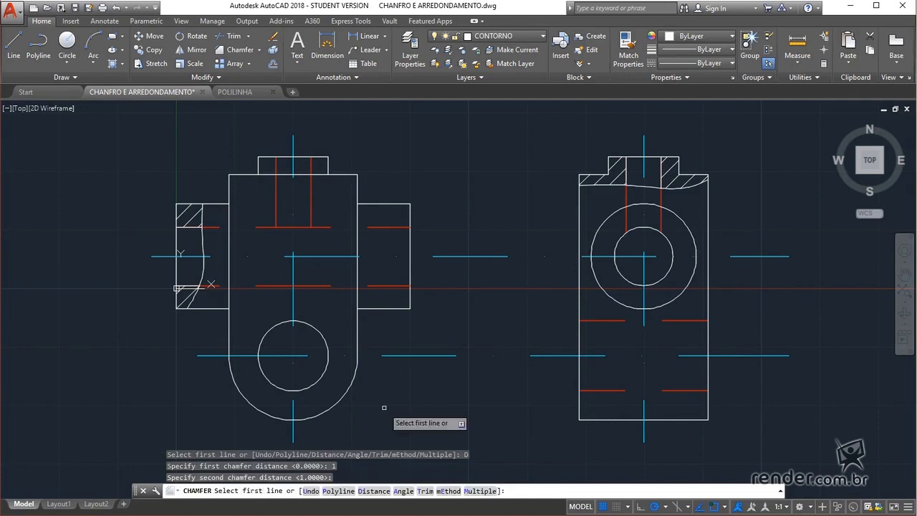
# In Multiple mode, chamfer the right boss's bottom-right and top-right corners.
pyautogui.write('M')
pyautogui.press('Return')
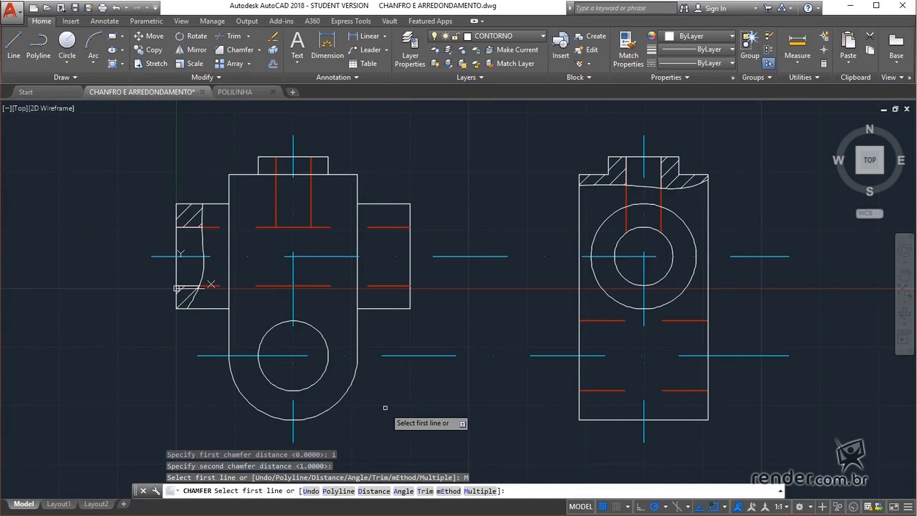
pyautogui.click(402, 308)
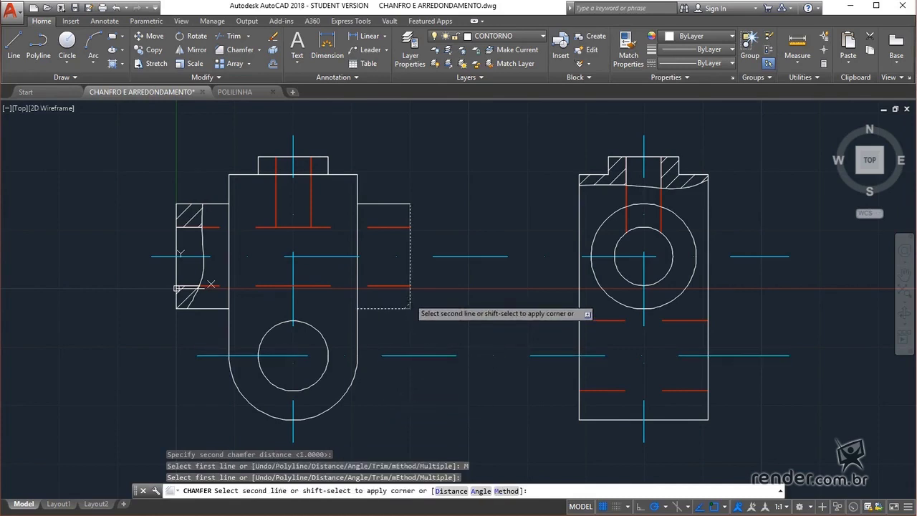
pyautogui.click(409, 297)
pyautogui.click(409, 208)
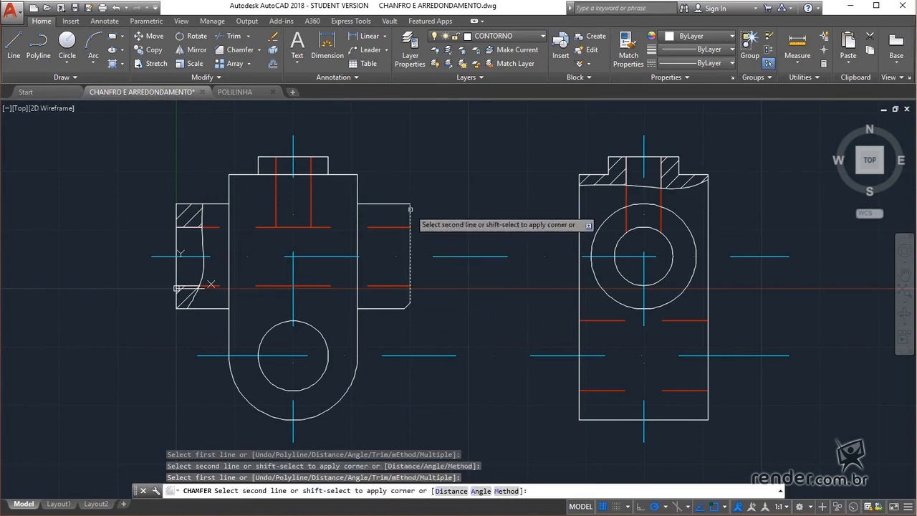
pyautogui.click(400, 204)
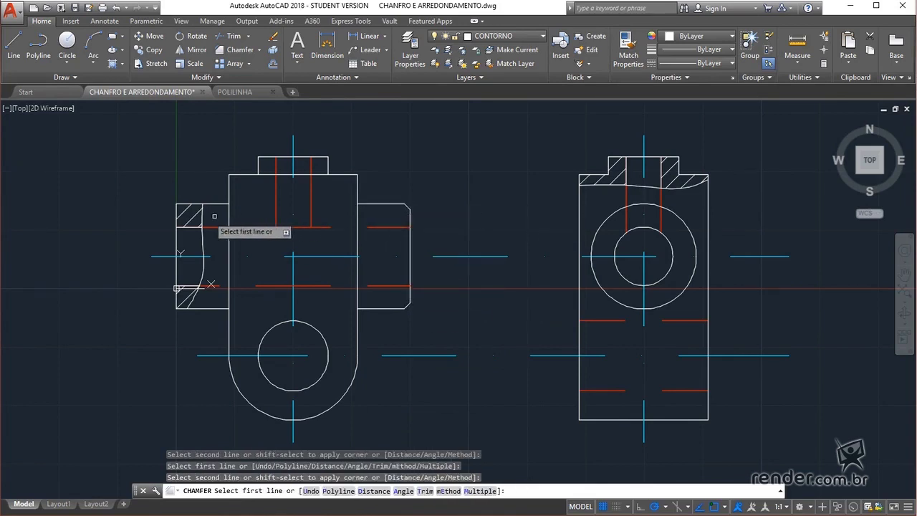
# Chamfer the left boss's top-left and bottom-left corners, then switch to the POLILINHA drawing.
pyautogui.click(183, 204)
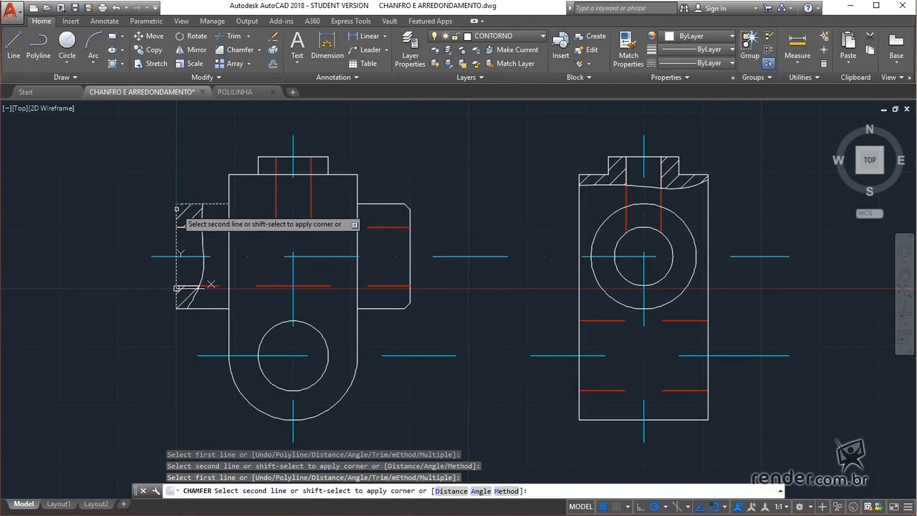
pyautogui.click(176, 209)
pyautogui.click(179, 308)
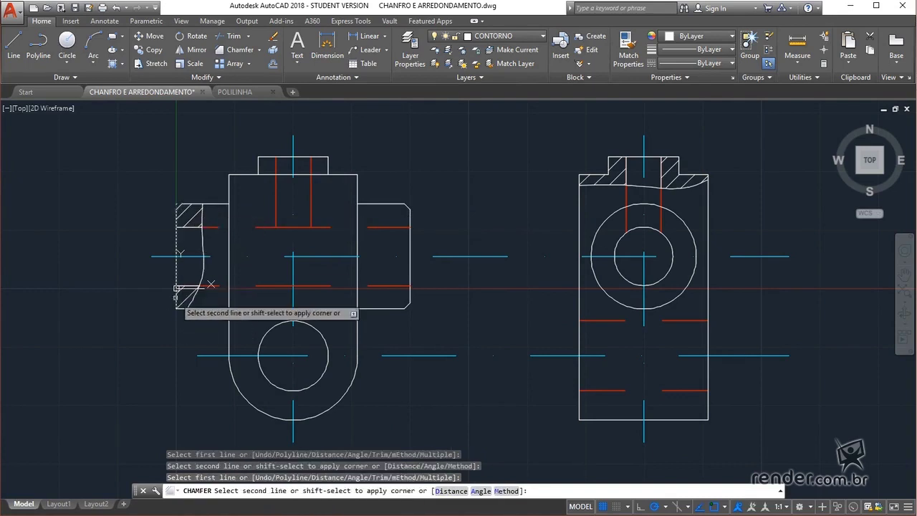
pyautogui.click(176, 298)
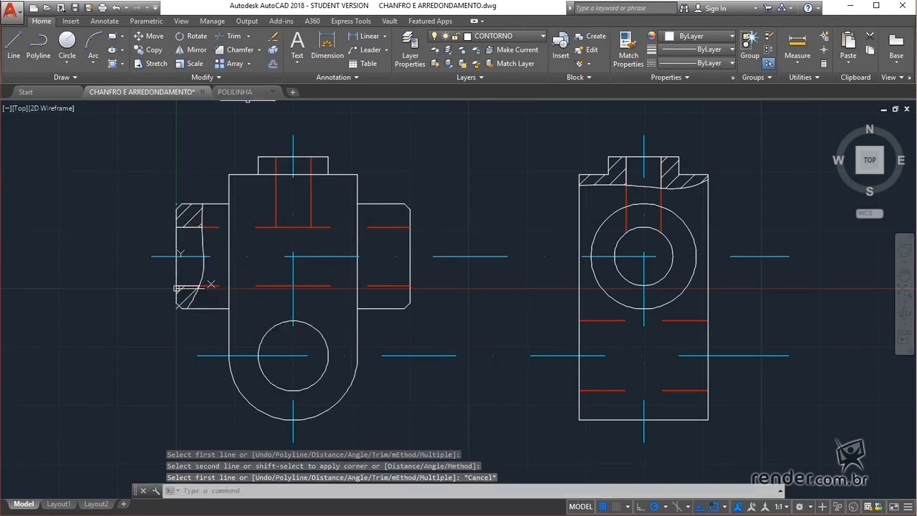
pyautogui.click(236, 92)
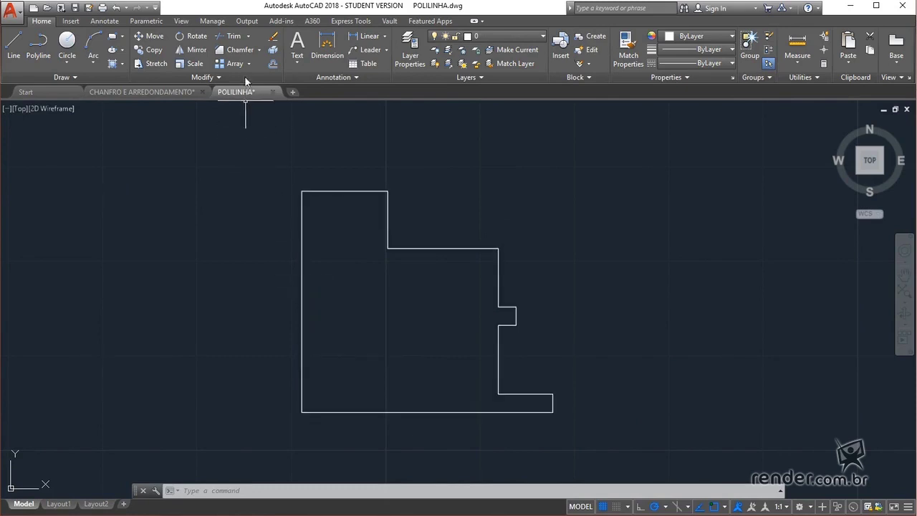
# Set Chamfer to Angle mode with length 3 and angle 45°, using the Polyline option.
pyautogui.click(240, 50)
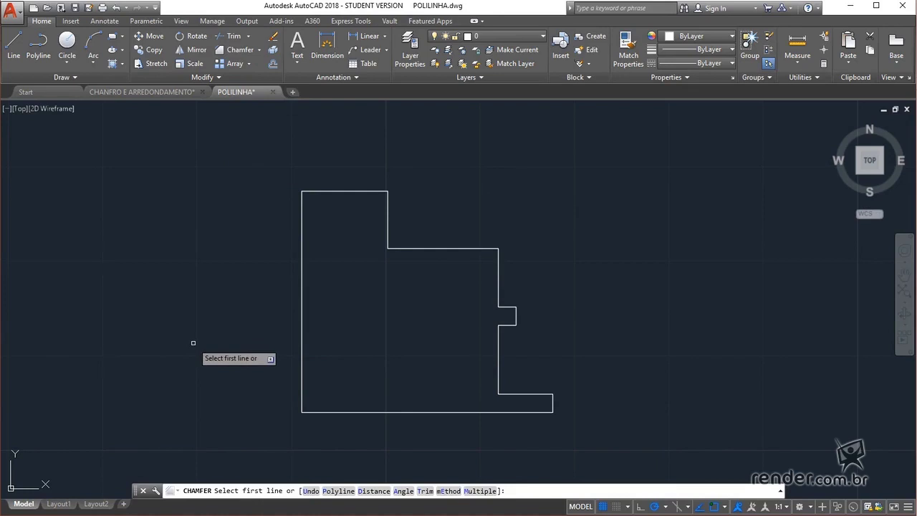
pyautogui.write('A')
pyautogui.press('Return')
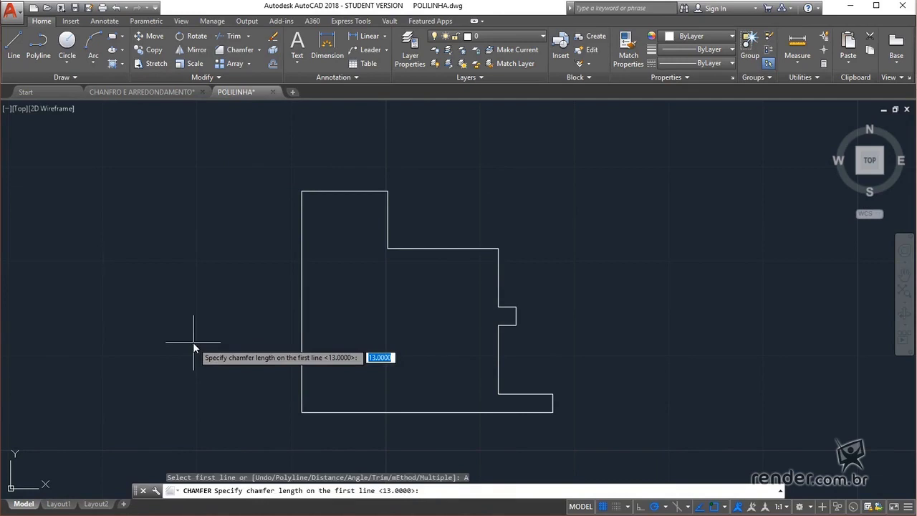
pyautogui.write('3')
pyautogui.press('Return')
pyautogui.write('45')
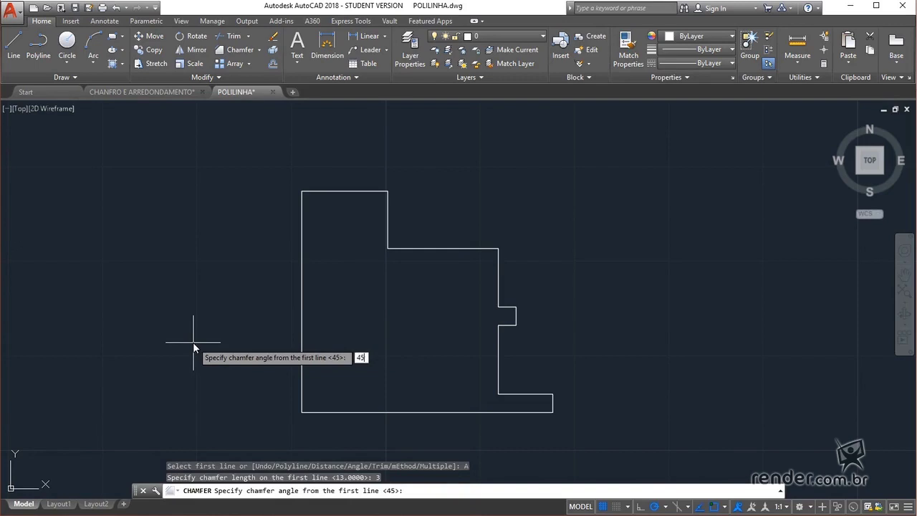
pyautogui.press('Return')
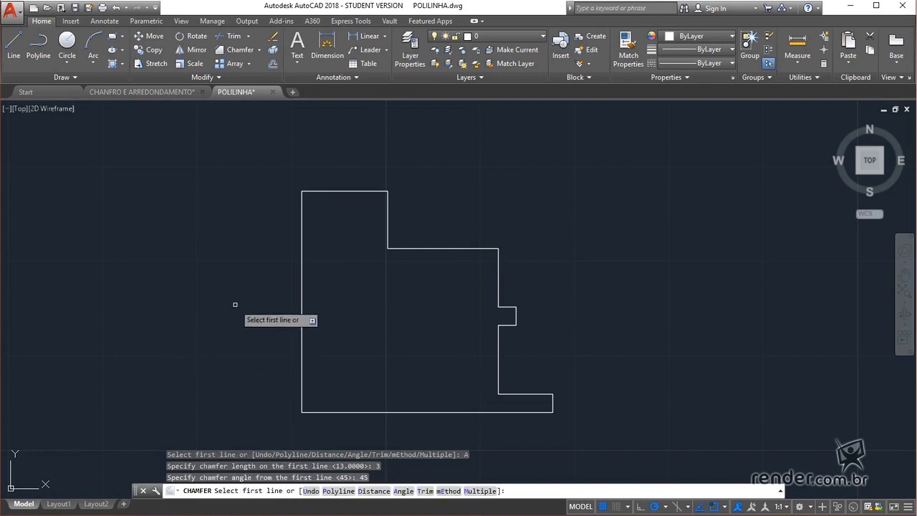
pyautogui.write('P')
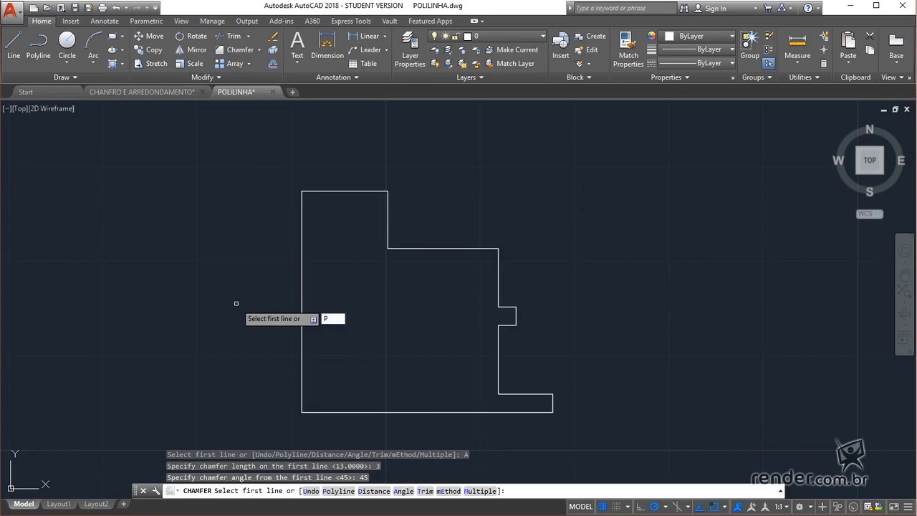
pyautogui.press('Return')
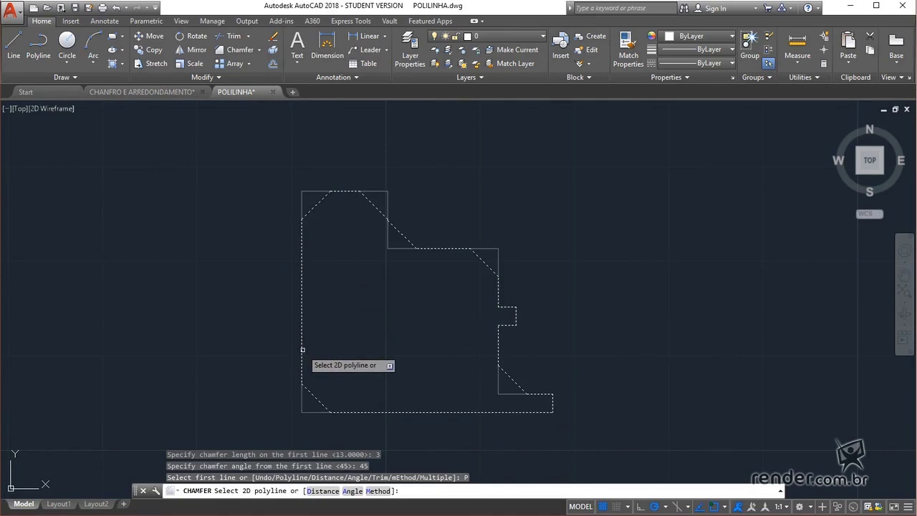
# Bevel every corner of the polyline outline at 3 × 45°, then restart Chamfer.
pyautogui.click(302, 350)
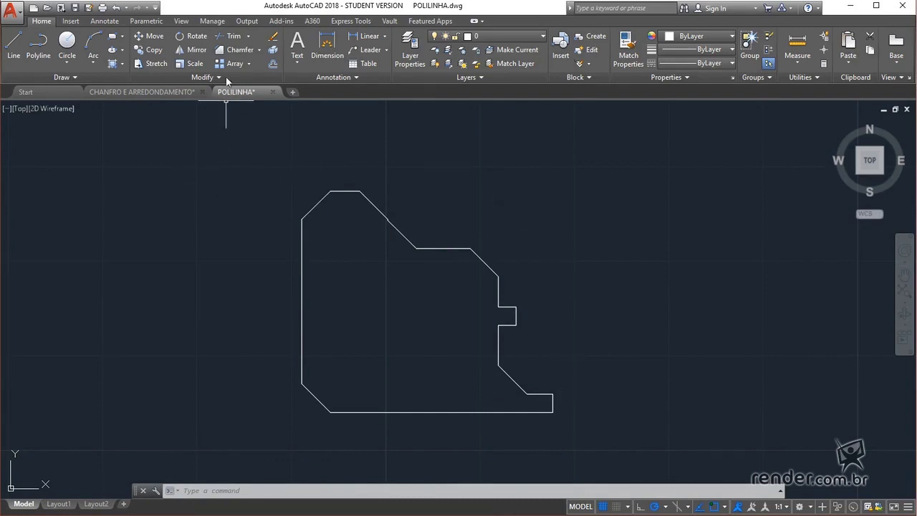
pyautogui.click(229, 50)
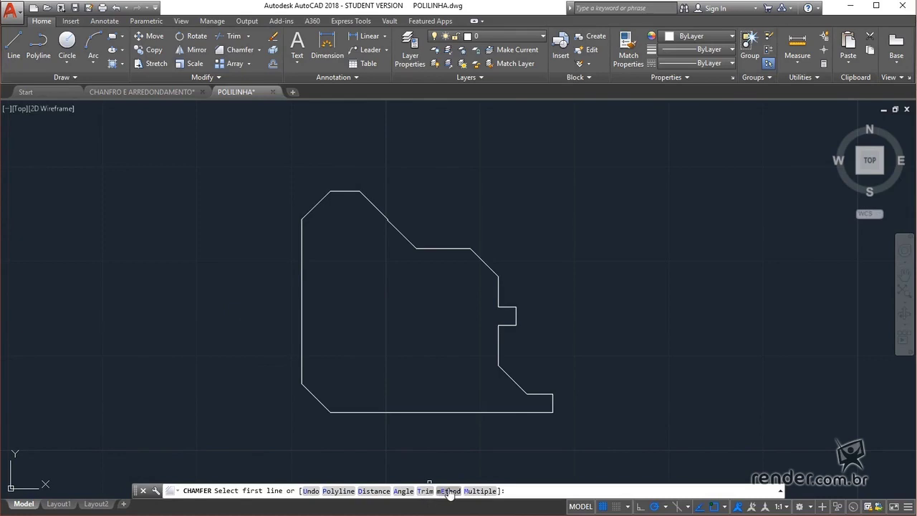
# Cancel the second chamfer and return to the CHANFRO E ARREDONDAMENTO drawing.
pyautogui.click(448, 491)
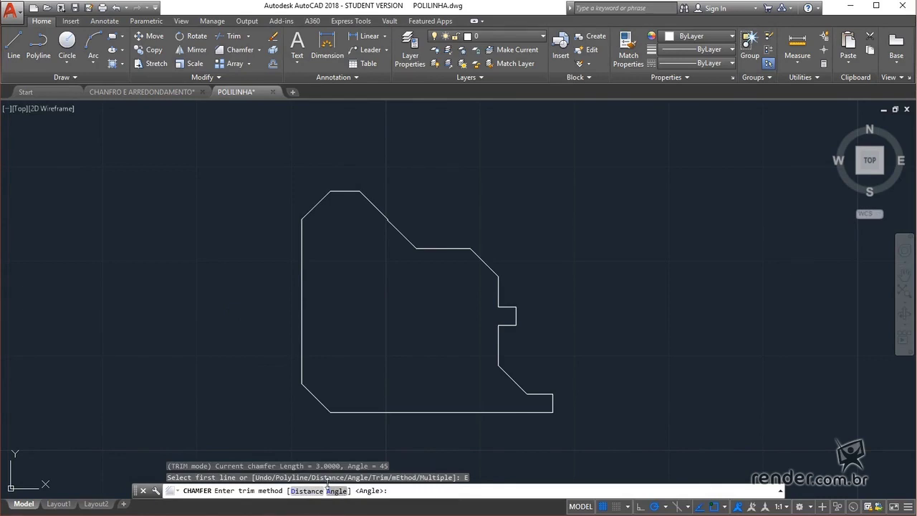
pyautogui.press('Escape')
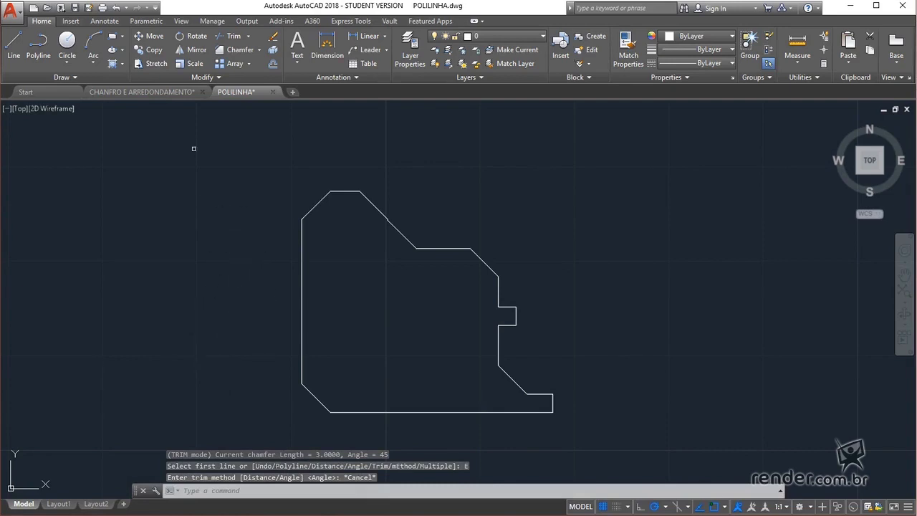
pyautogui.click(166, 91)
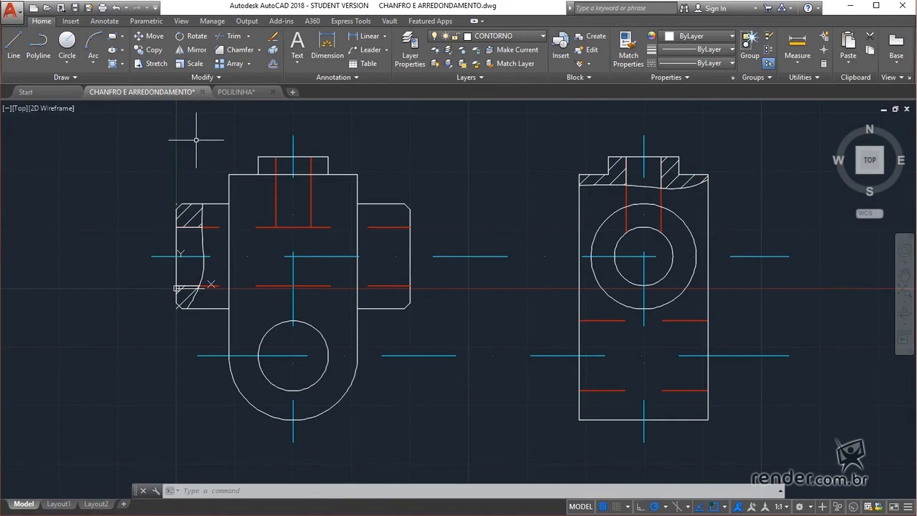
# Start Fillet from the Chamfer dropdown with a radius of 3.
pyautogui.click(262, 52)
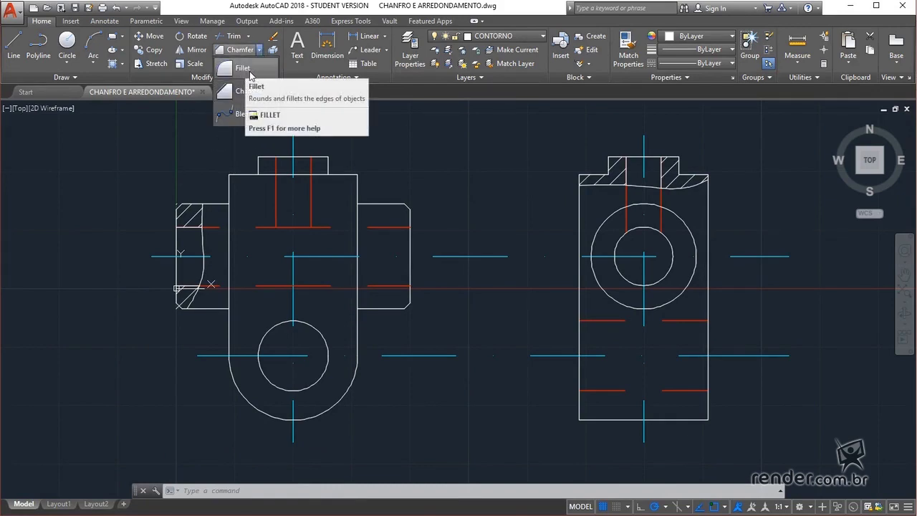
pyautogui.click(246, 69)
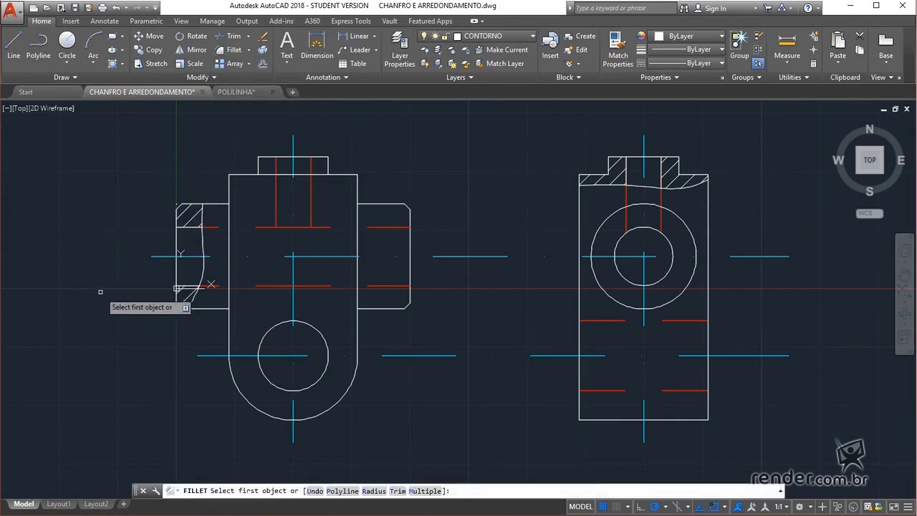
pyautogui.write('R')
pyautogui.press('Return')
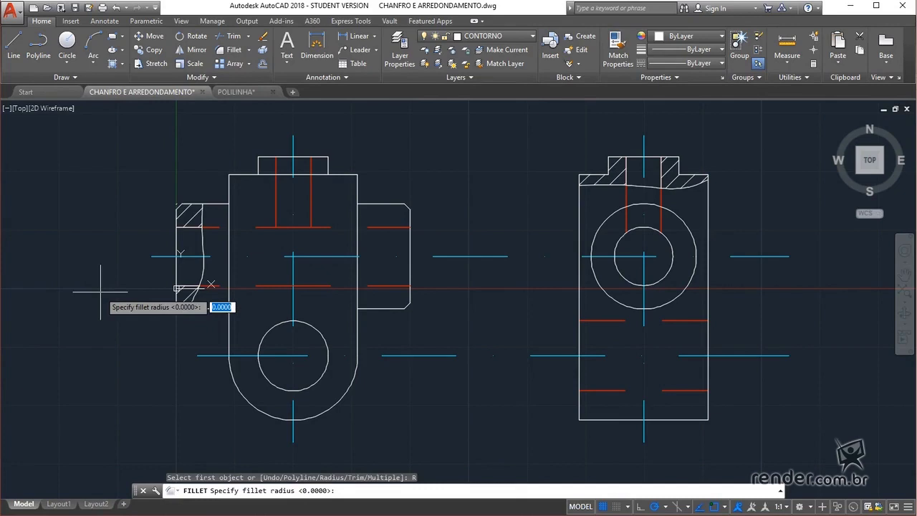
pyautogui.write('3')
pyautogui.press('Return')
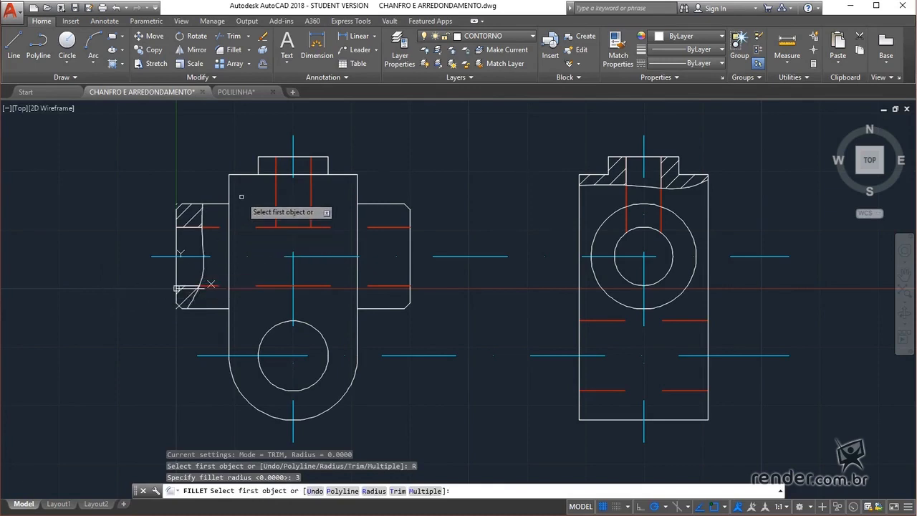
# Turn on Multiple mode and fillet the front view's top-left and top-right corners at radius 3.
pyautogui.write('M')
pyautogui.press('Return')
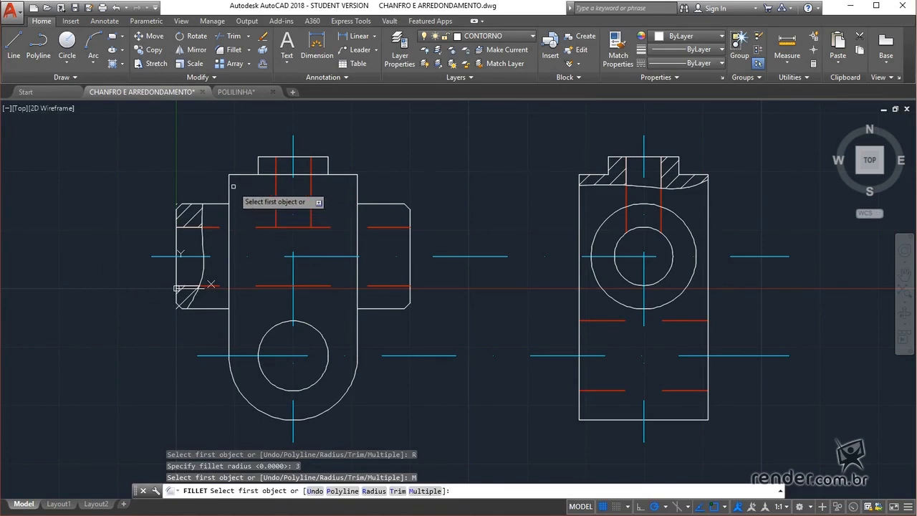
pyautogui.click(229, 182)
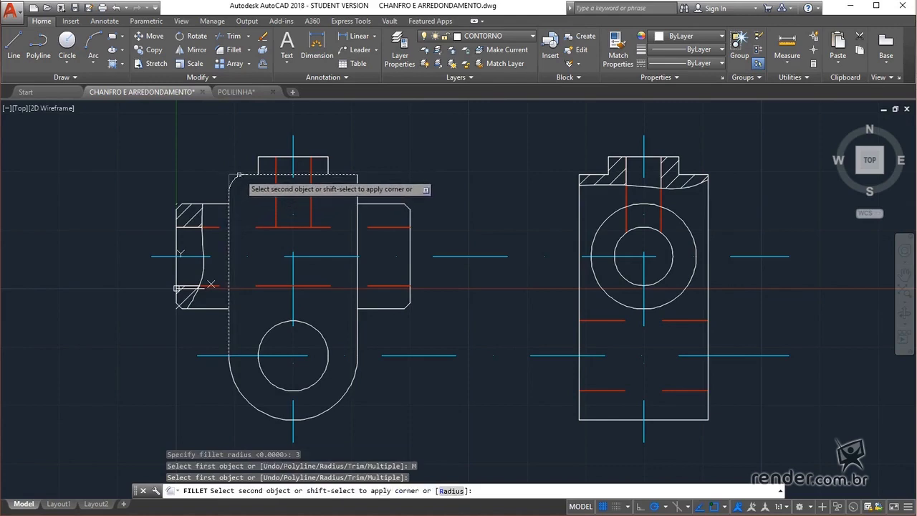
pyautogui.click(345, 175)
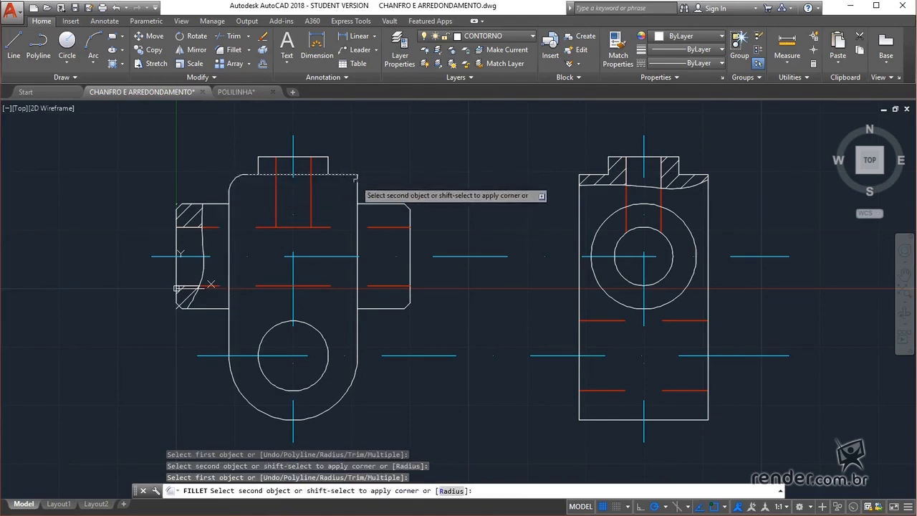
pyautogui.click(358, 185)
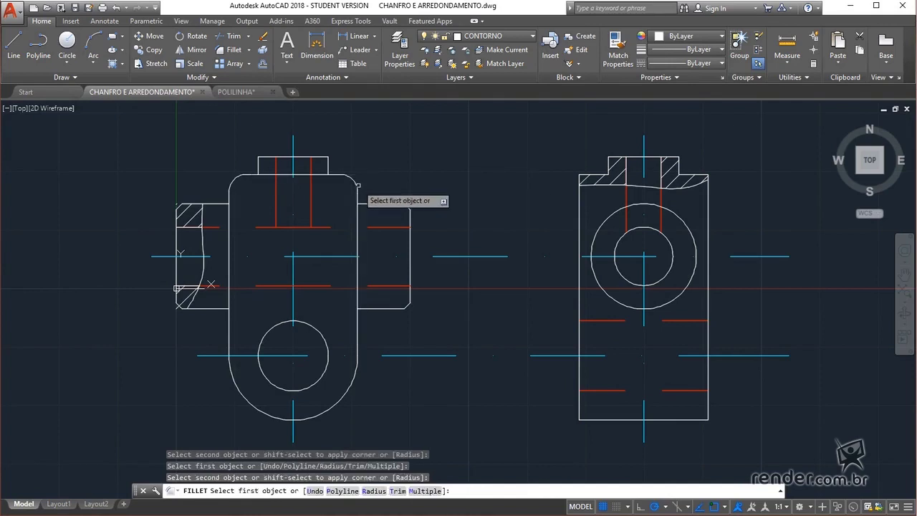
# Fillet the side view's top-left and top-right corners at radius 3.
pyautogui.click(578, 198)
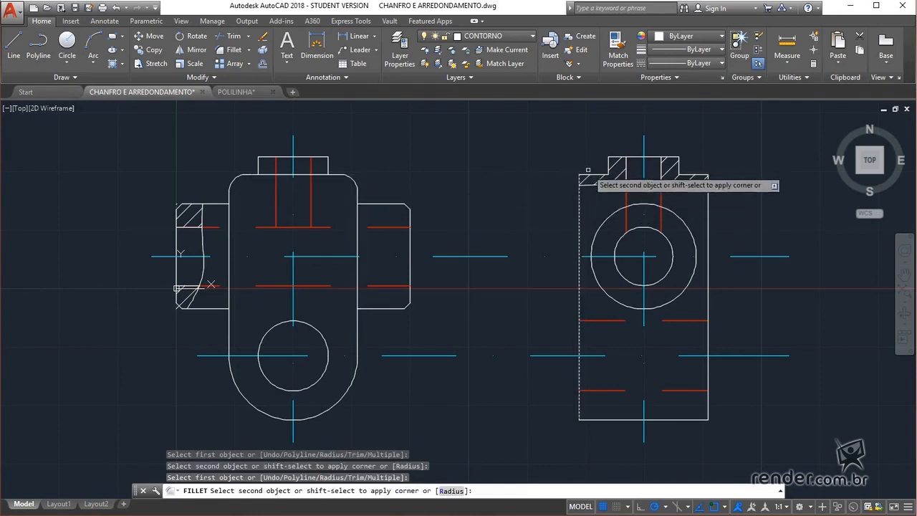
pyautogui.click(589, 175)
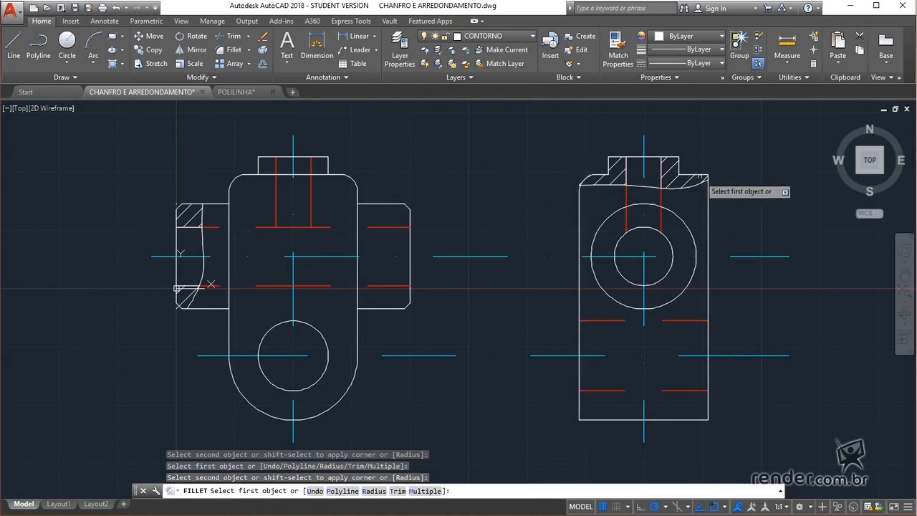
pyautogui.click(699, 174)
pyautogui.click(707, 193)
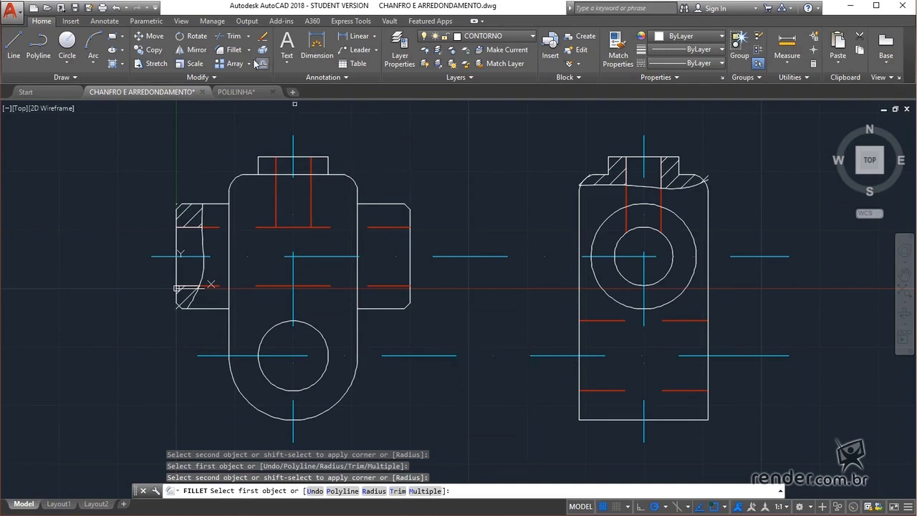
pyautogui.click(248, 50)
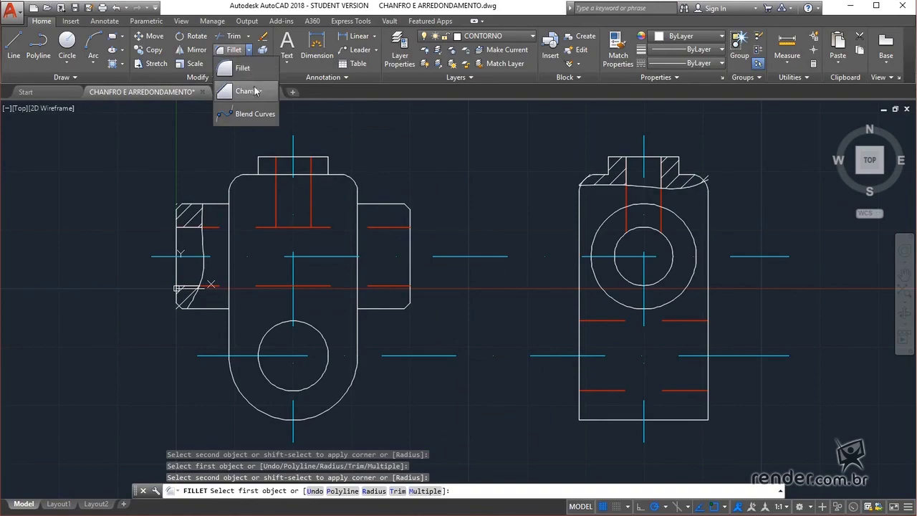